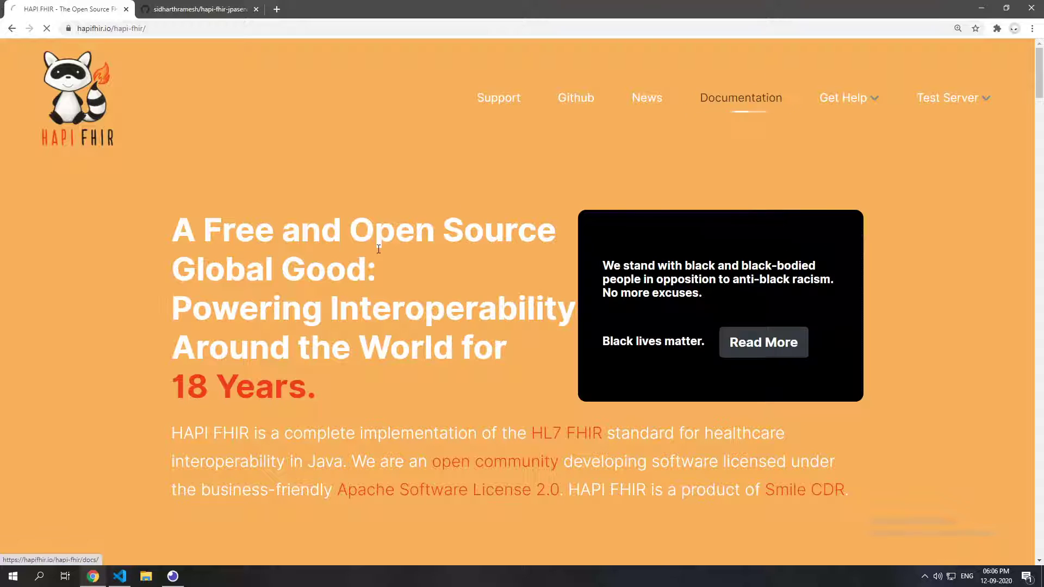
# - Browse the documentation to the JPA Server Introduction, then the Architecture page
pyautogui.click(740, 97)
pyautogui.scroll(-5, 128, 265)
pyautogui.scroll(-3, 128, 265)
pyautogui.scroll(-3, 128, 265)
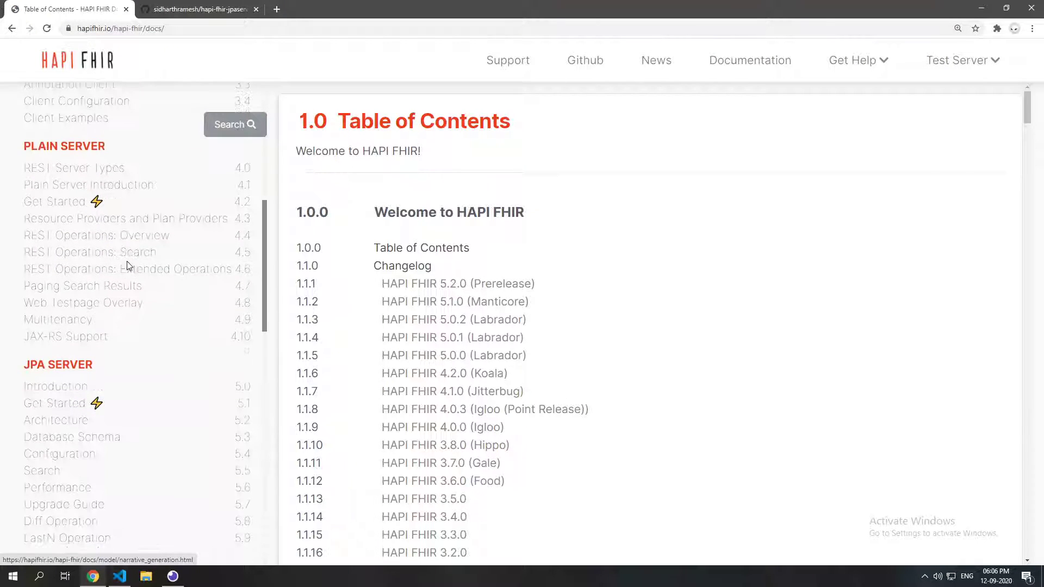
pyautogui.click(54, 387)
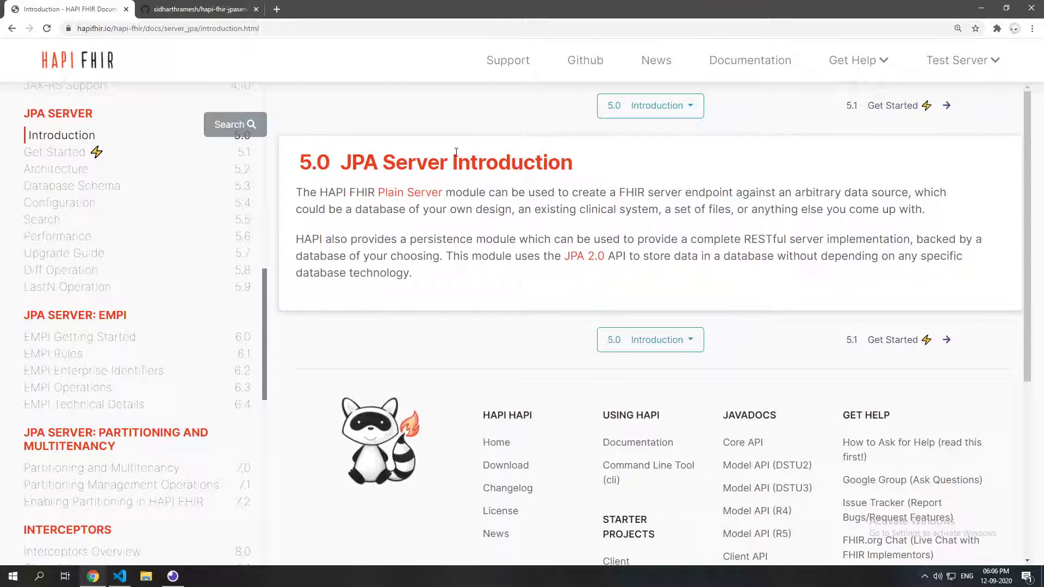
pyautogui.click(55, 169)
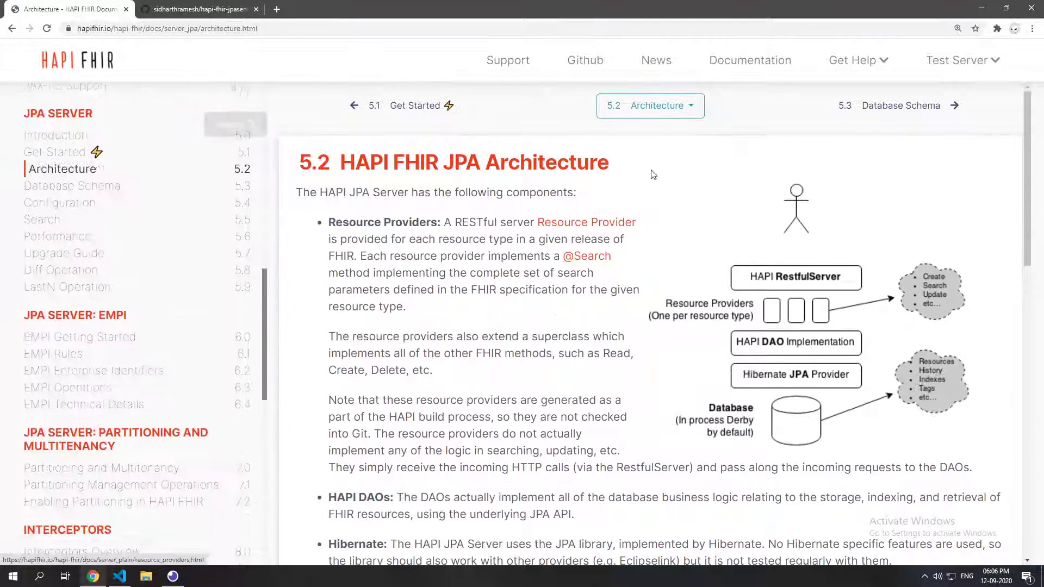
pyautogui.scroll(-3, 823, 249)
pyautogui.scroll(3, 824, 249)
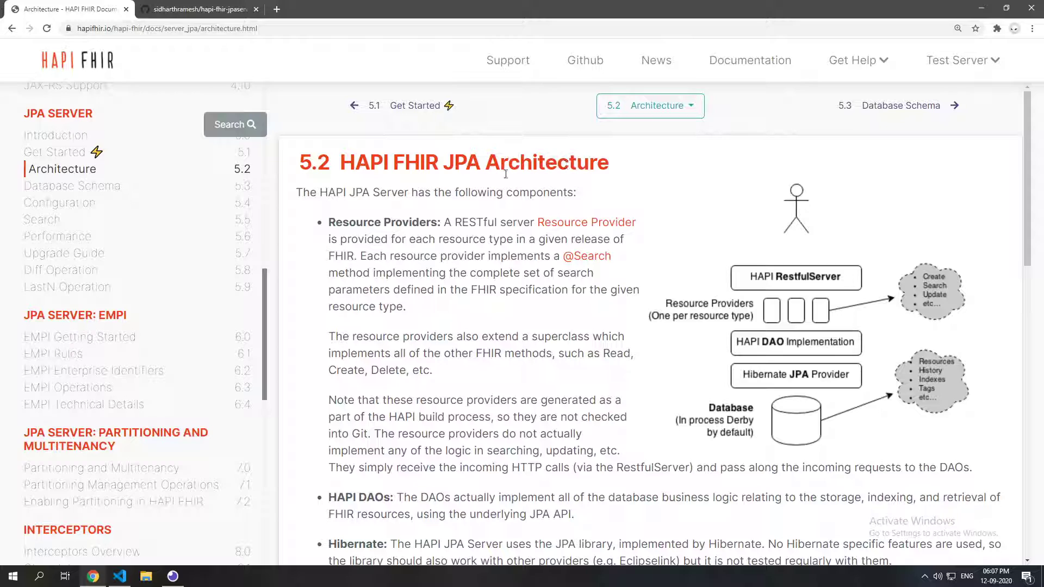
# - Open the JPA Server Get Started page from the sidebar
pyautogui.click(57, 152)
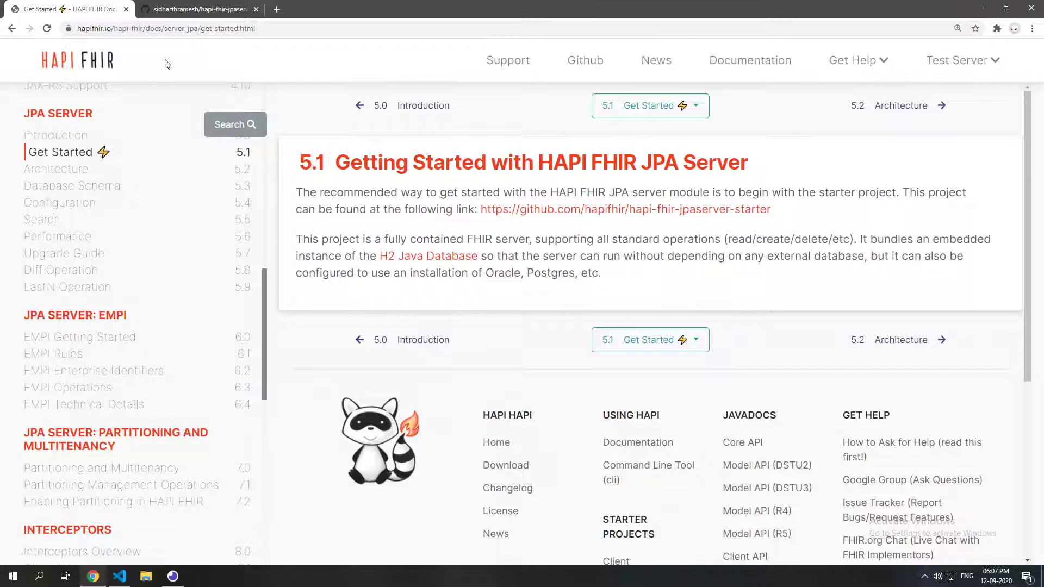
# - Review the hapi-fhir-jpaserver-starter repository and copy its SSH clone address
pyautogui.click(197, 9)
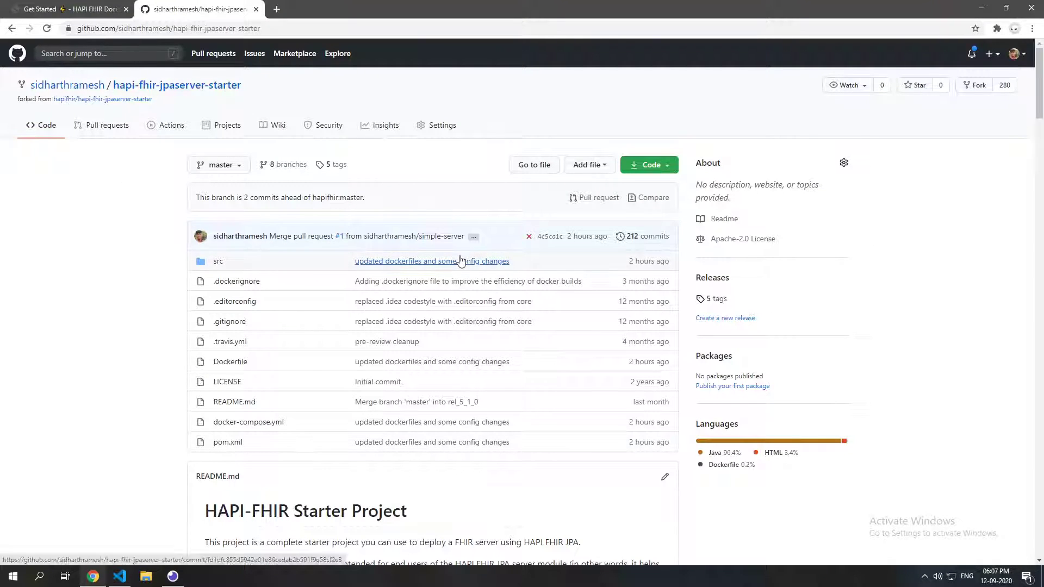
pyautogui.scroll(-3, 188, 261)
pyautogui.scroll(-3, 70, 233)
pyautogui.scroll(3, 233, 242)
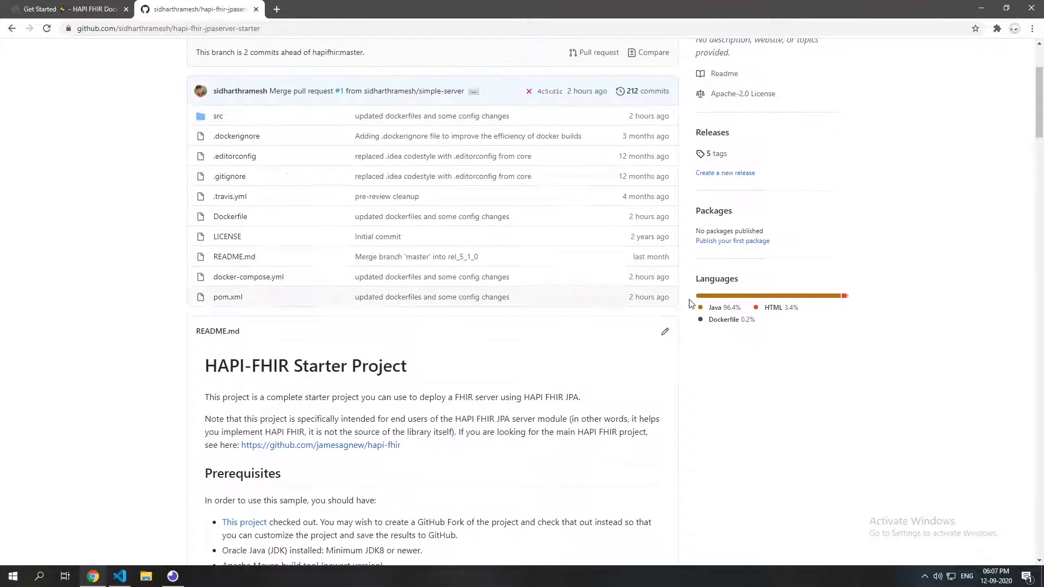
pyautogui.scroll(3, 233, 242)
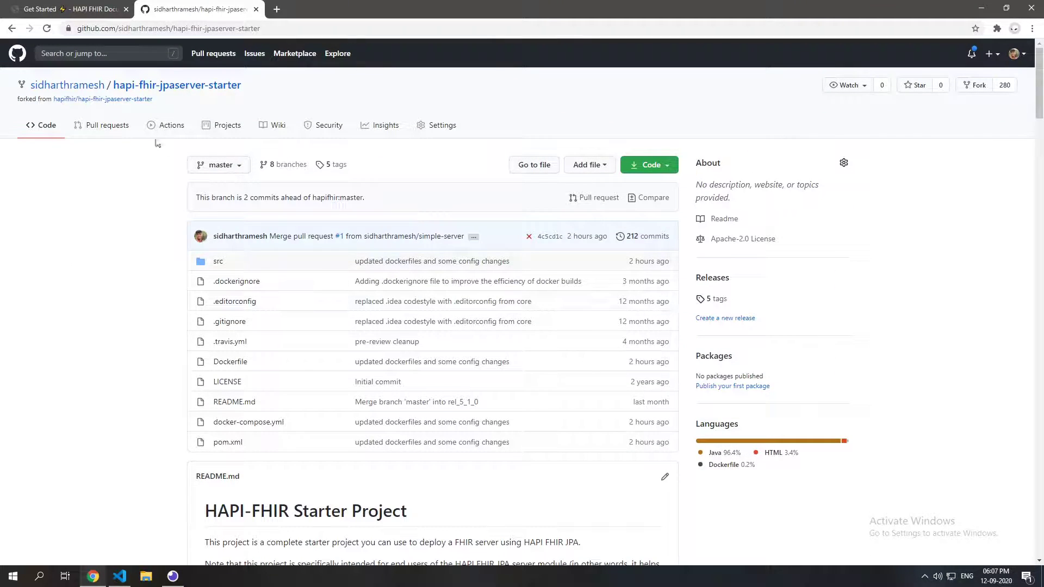
pyautogui.click(142, 28)
pyautogui.click(112, 303)
pyautogui.click(662, 164)
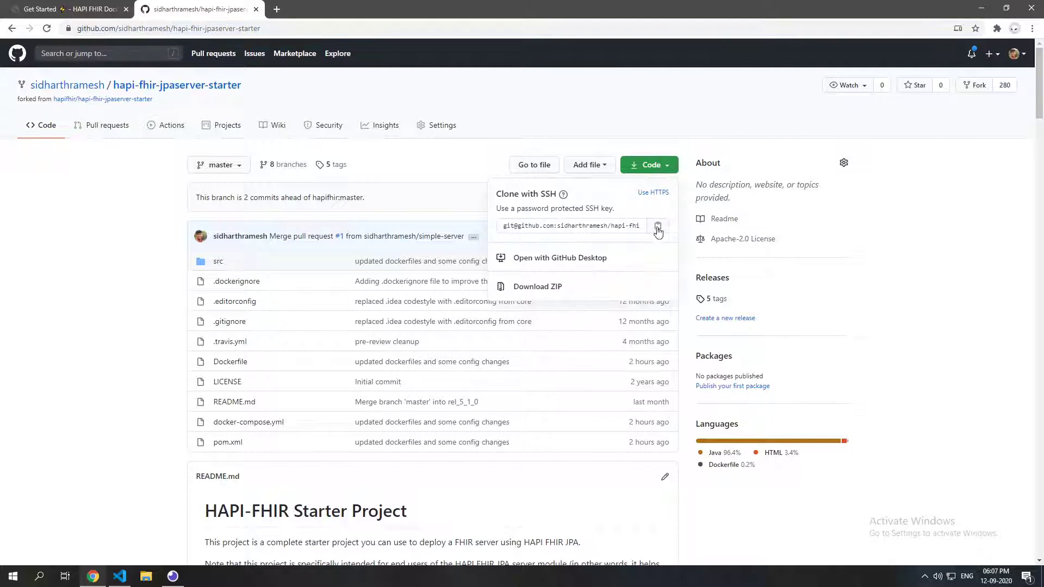
pyautogui.click(659, 229)
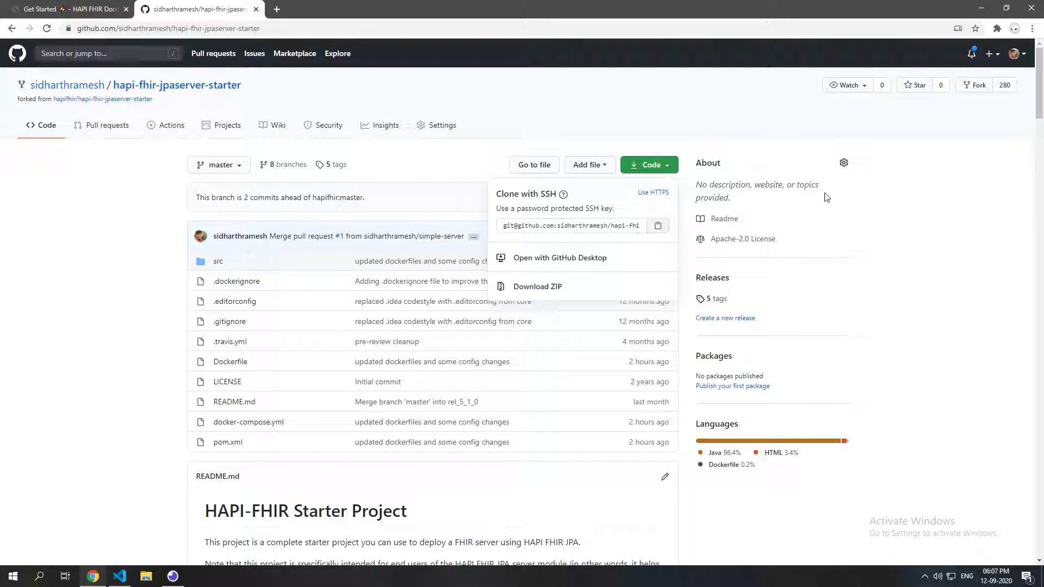
pyautogui.click(962, 232)
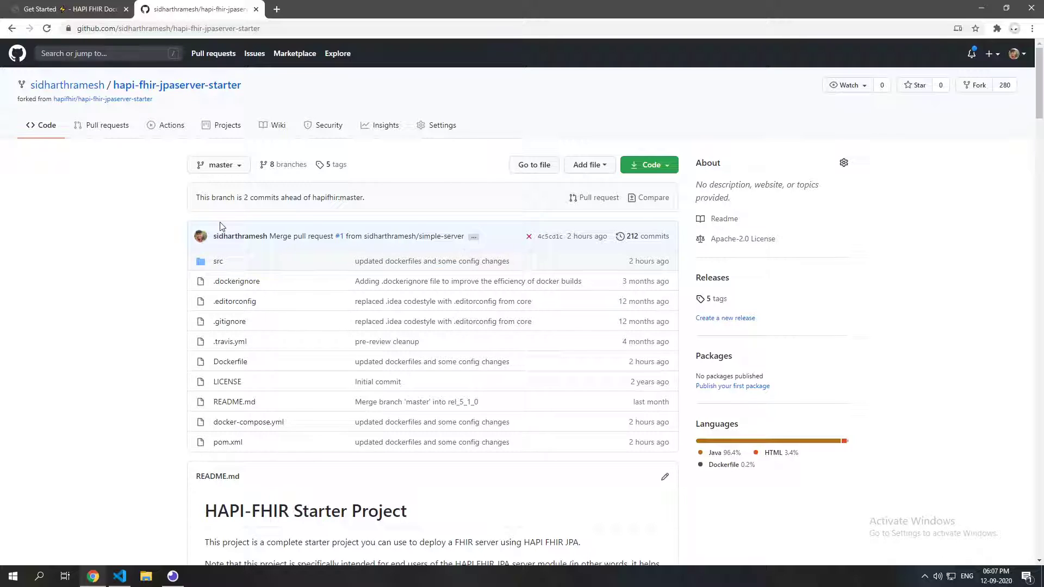
# - Stop the running server and run docker-compose down to remove the containers
pyautogui.click(120, 577)
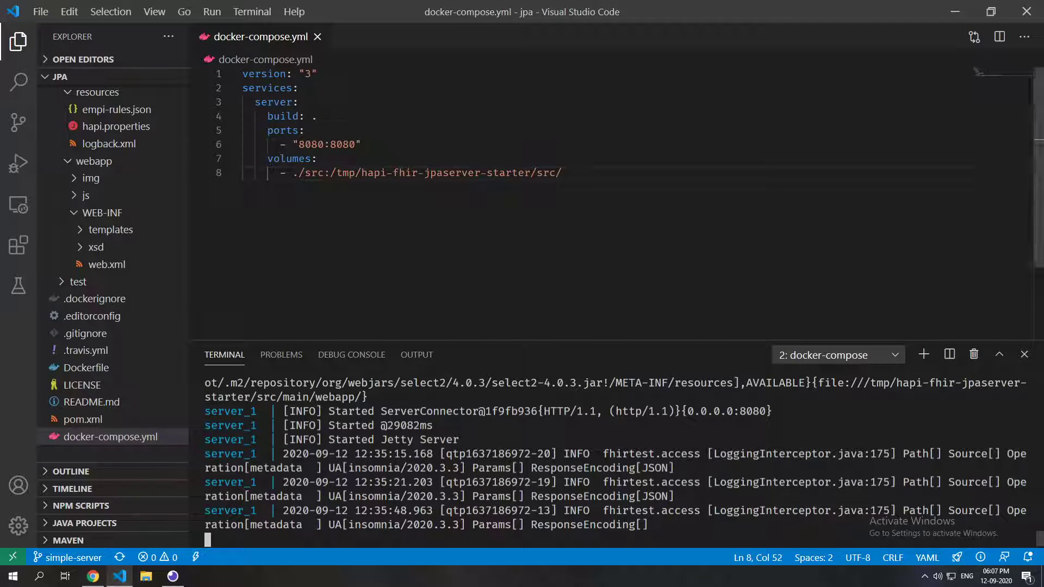
pyautogui.hotkey('ctrl', 'c')
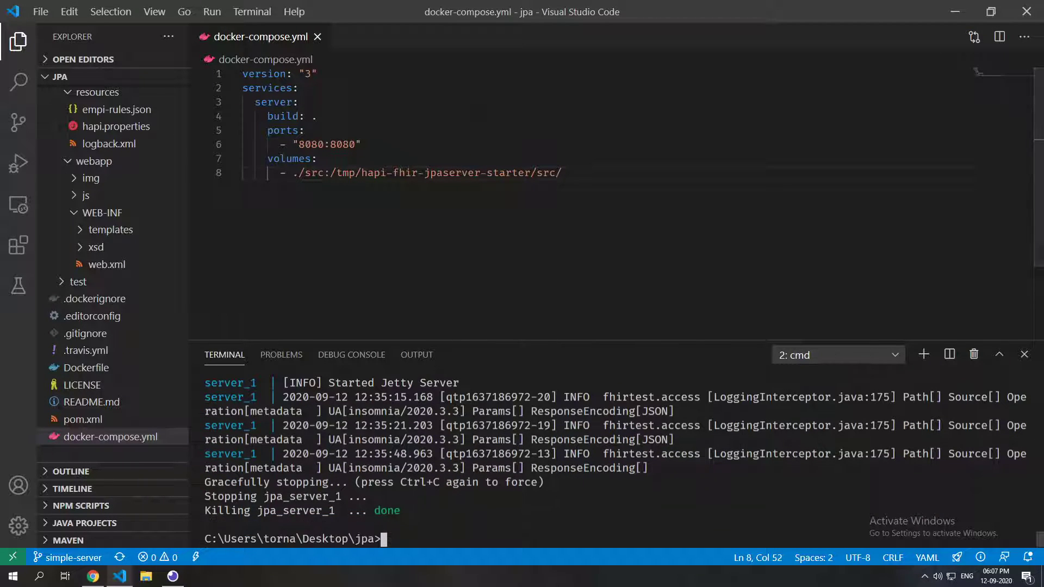
pyautogui.write('docker-compose u')
pyautogui.press('BackSpace')
pyautogui.write('down')
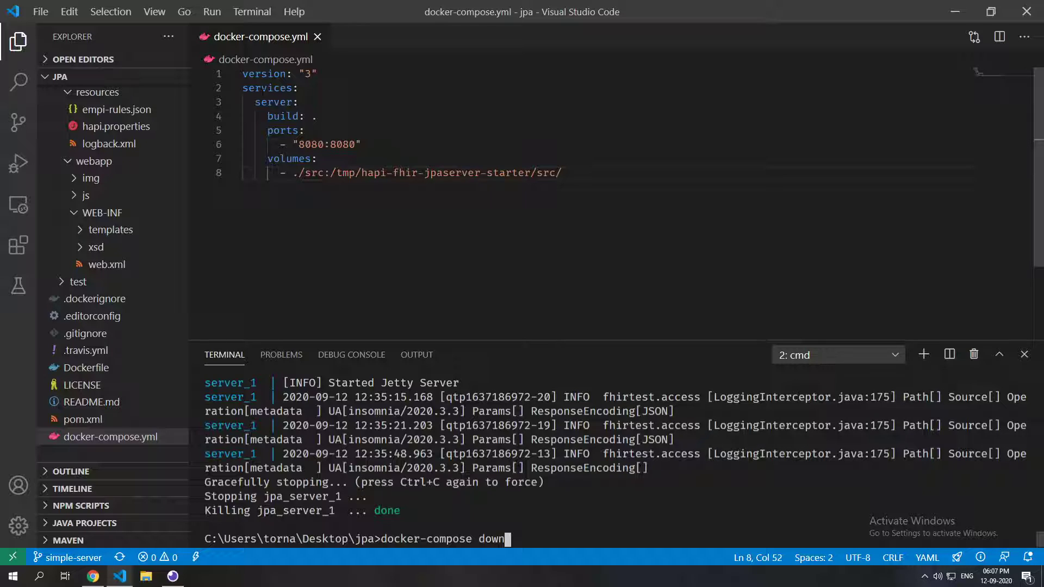
pyautogui.press('Return')
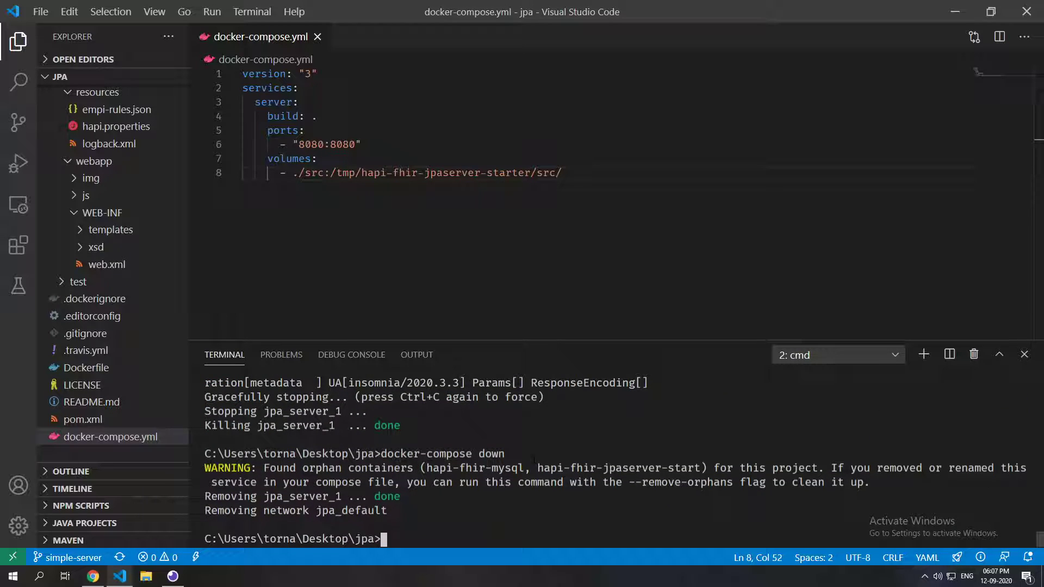
pyautogui.write('exo')
# - Exit both terminal sessions to close them
pyautogui.press('BackSpace')
pyautogui.write('it')
pyautogui.press('Return')
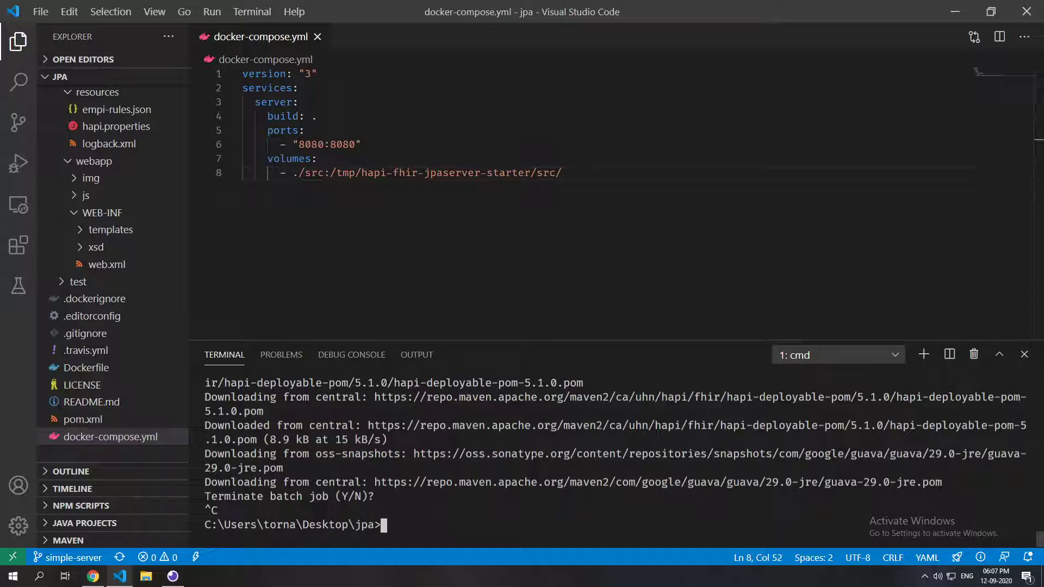
pyautogui.write('exit')
pyautogui.press('Return')
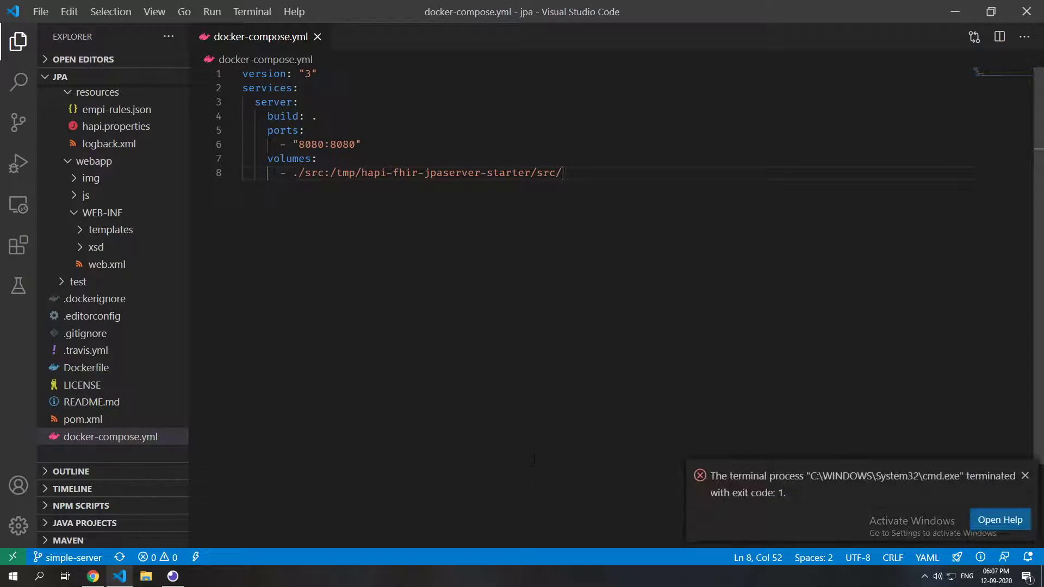
# - Start the server with docker-compose up in a new terminal
pyautogui.hotkey('ctrl', '`')
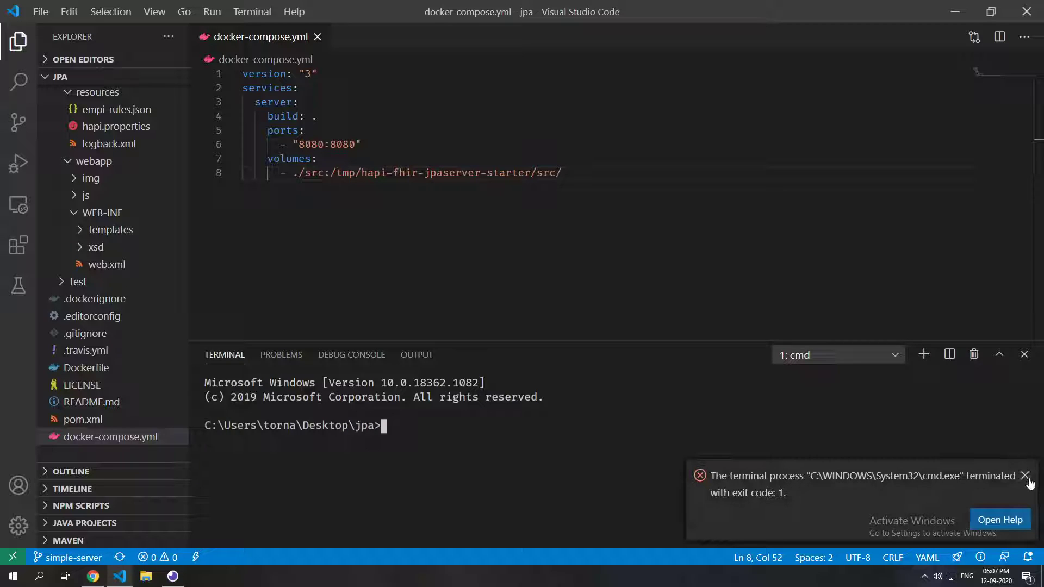
pyautogui.click(1025, 476)
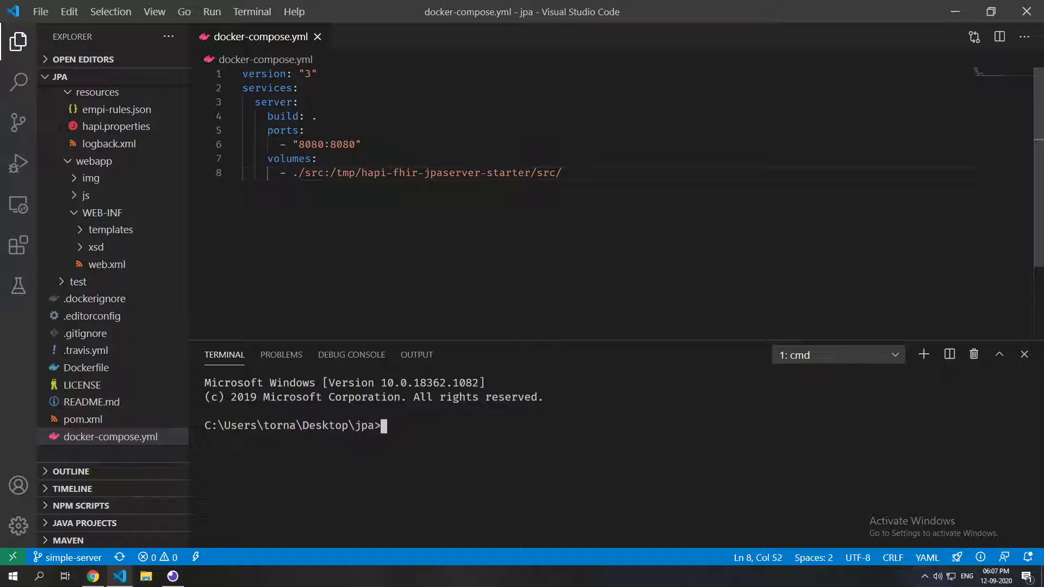
pyautogui.write('docker-compose ')
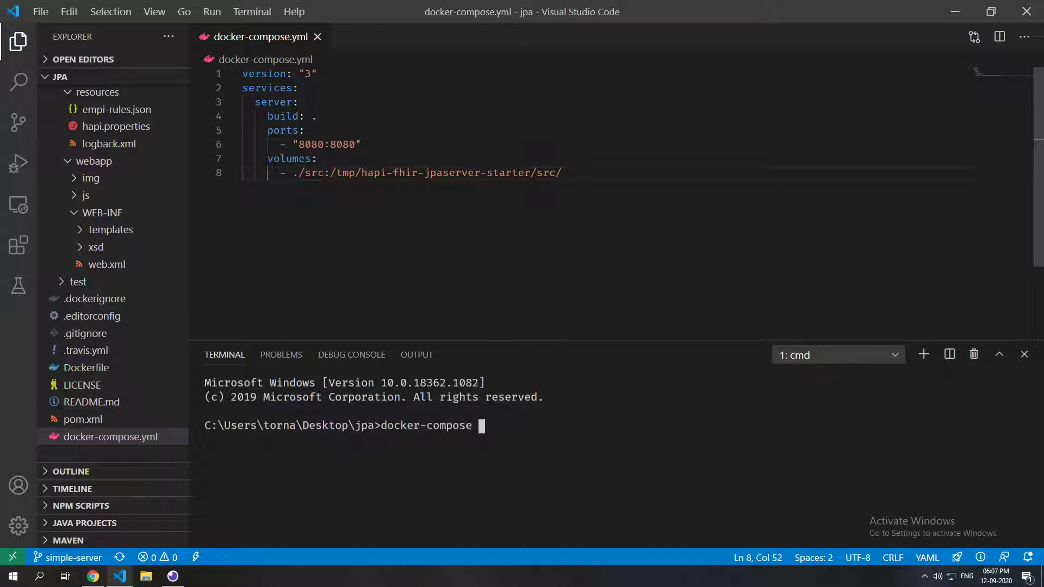
pyautogui.write('up')
pyautogui.press('Return')
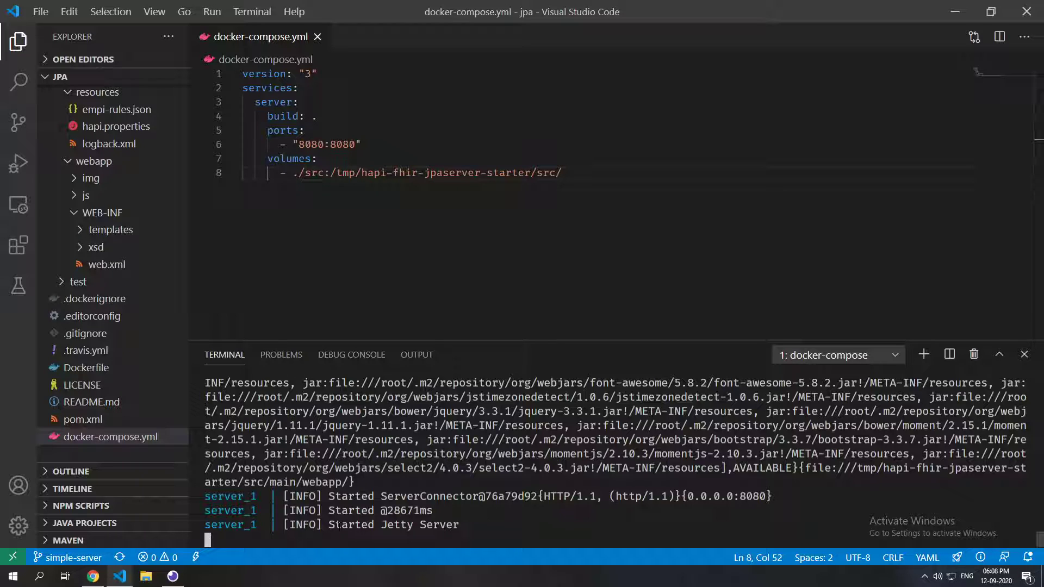
# - Highlight the Started Jetty Server log line and the 0.0.0.0:8080 listening address
pyautogui.moveTo(327, 526); pyautogui.dragTo(461, 526)
pyautogui.click(392, 526)
pyautogui.moveTo(688, 496); pyautogui.dragTo(767, 496)
pyautogui.click(749, 495)
pyautogui.click(174, 577)
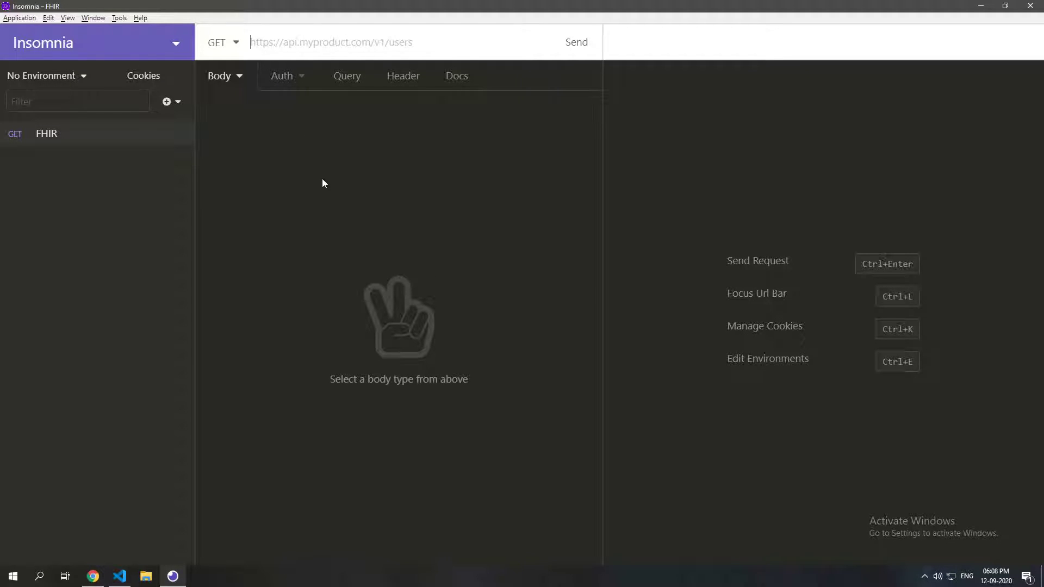
pyautogui.write('http')
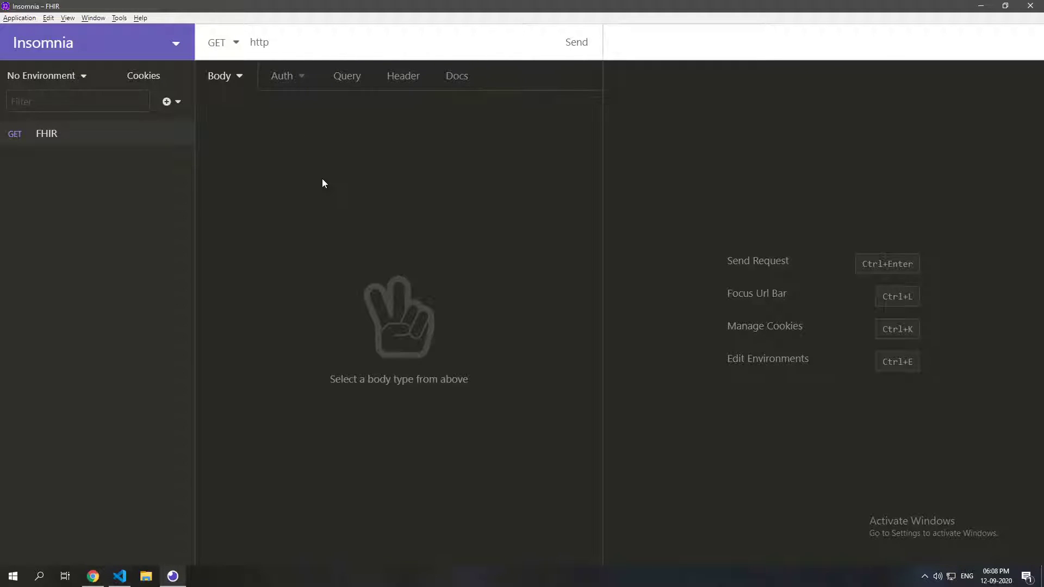
pyautogui.write('://localhost:"')
pyautogui.press('BackSpace')
pyautogui.write('8080/metadata')
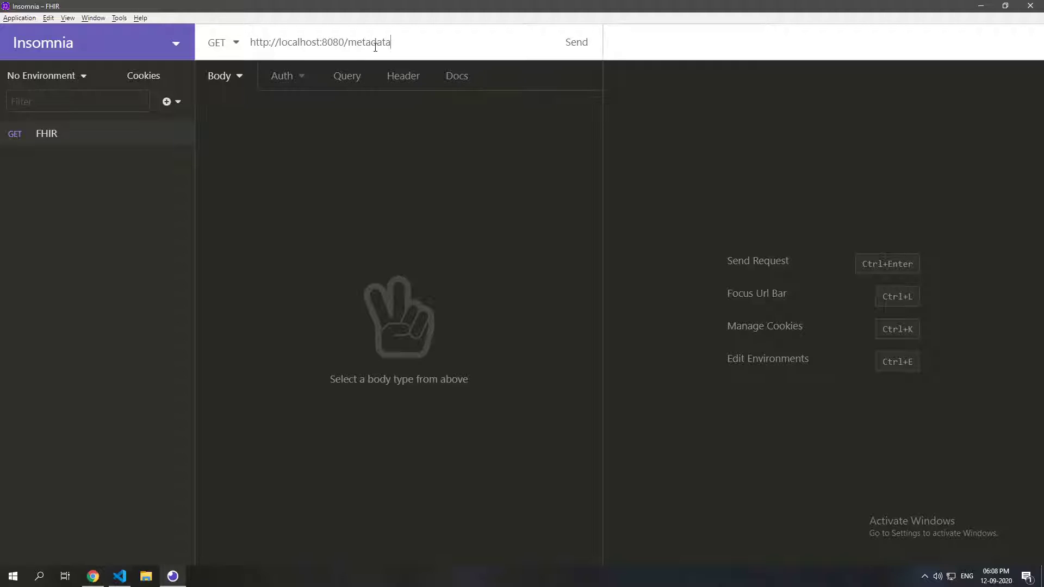
pyautogui.click(579, 43)
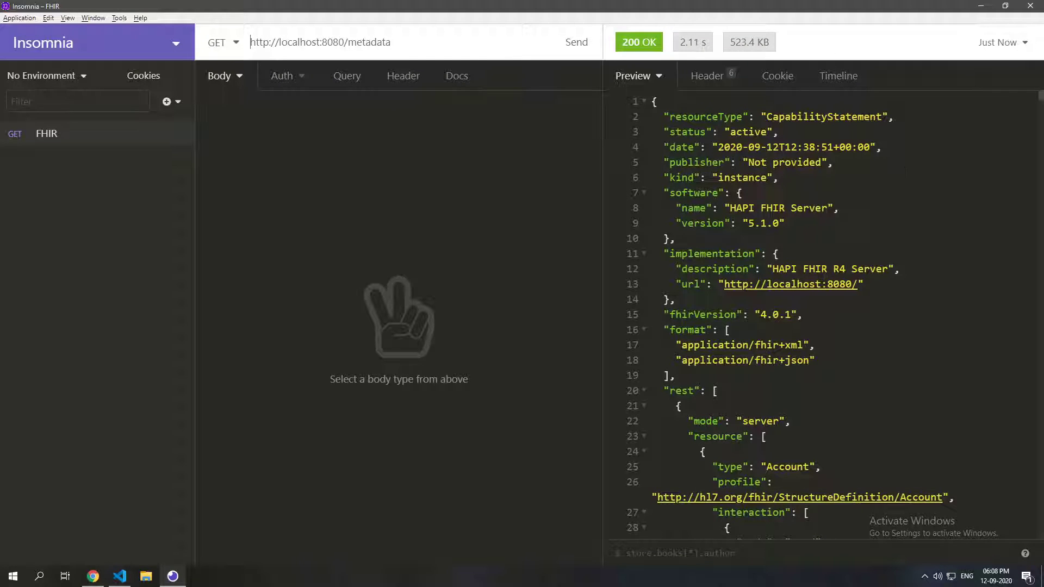
# - Inspect the CapabilityStatement body and the Jetty and HAPI FHIR 5.1.0 headers
pyautogui.doubleClick(824, 117)
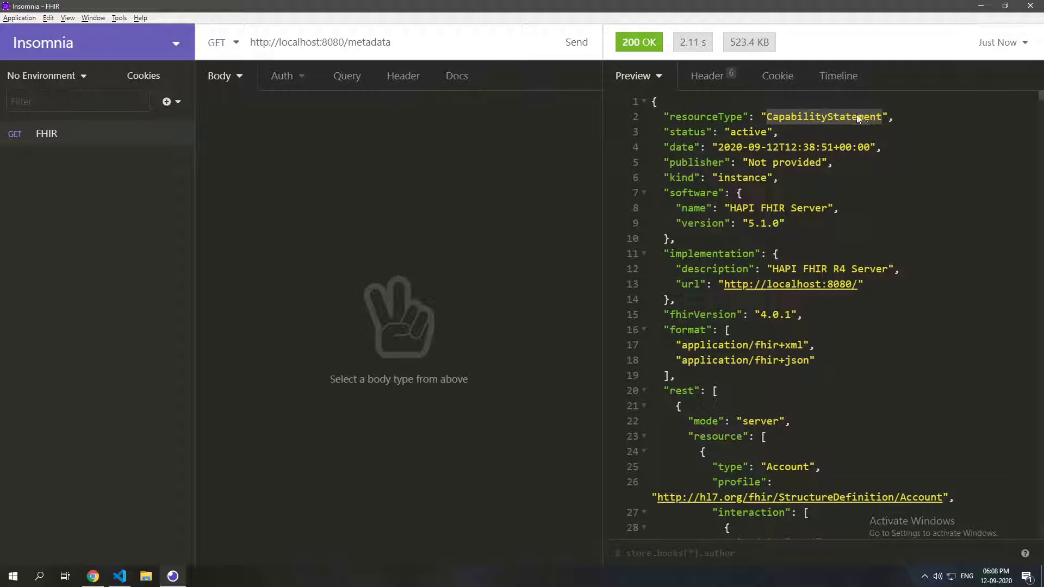
pyautogui.click(707, 76)
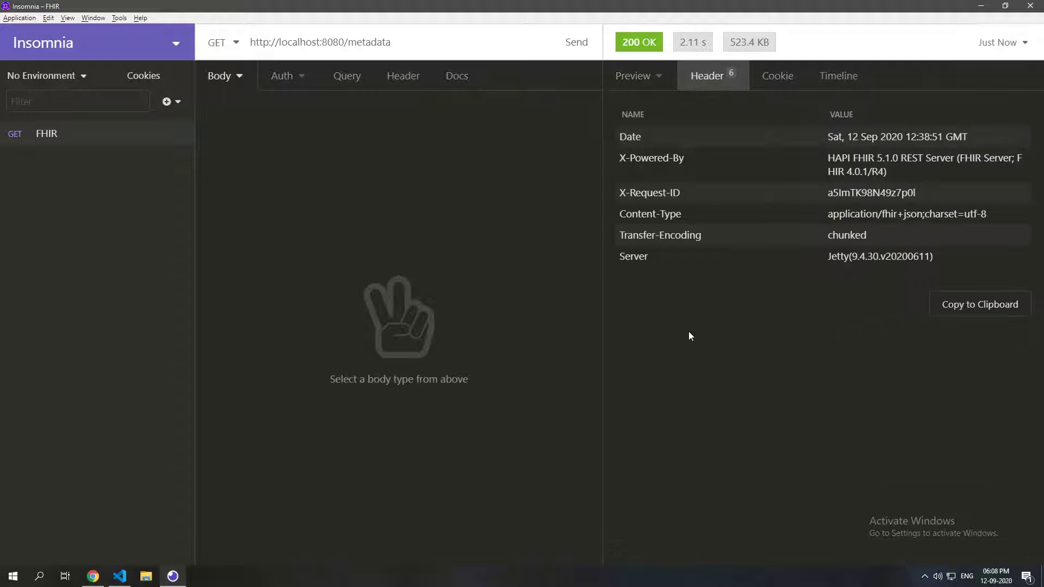
pyautogui.doubleClick(635, 256)
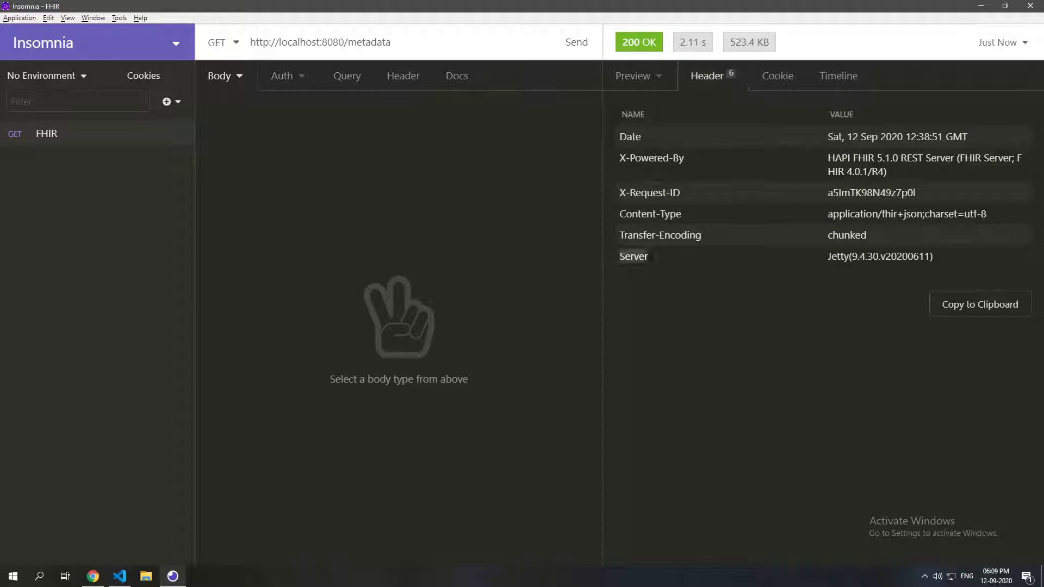
pyautogui.doubleClick(881, 256)
pyautogui.moveTo(828, 158); pyautogui.dragTo(992, 161)
pyautogui.click(979, 166)
pyautogui.click(633, 76)
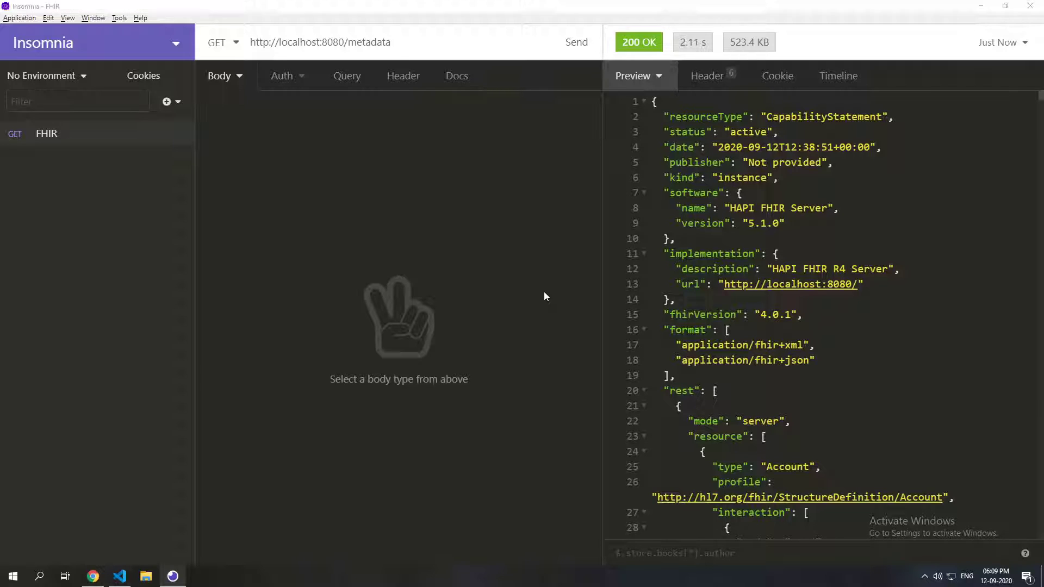
# - Open hapi.properties and select the request validation setting on line 55
pyautogui.hotkey('alt', 'Tab')
pyautogui.scroll(3, 106, 131)
pyautogui.click(115, 179)
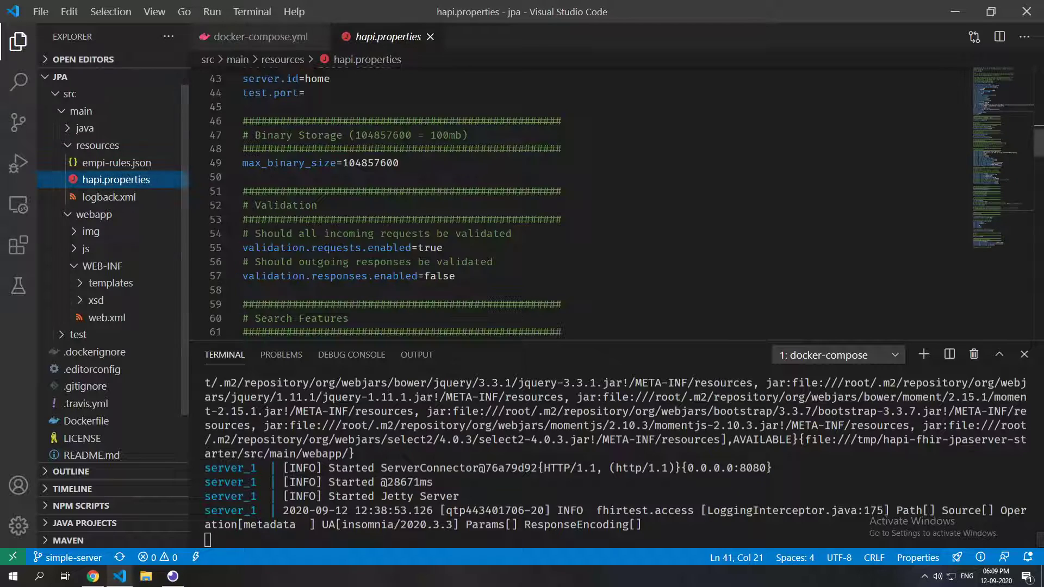
pyautogui.scroll(-3, 408, 204)
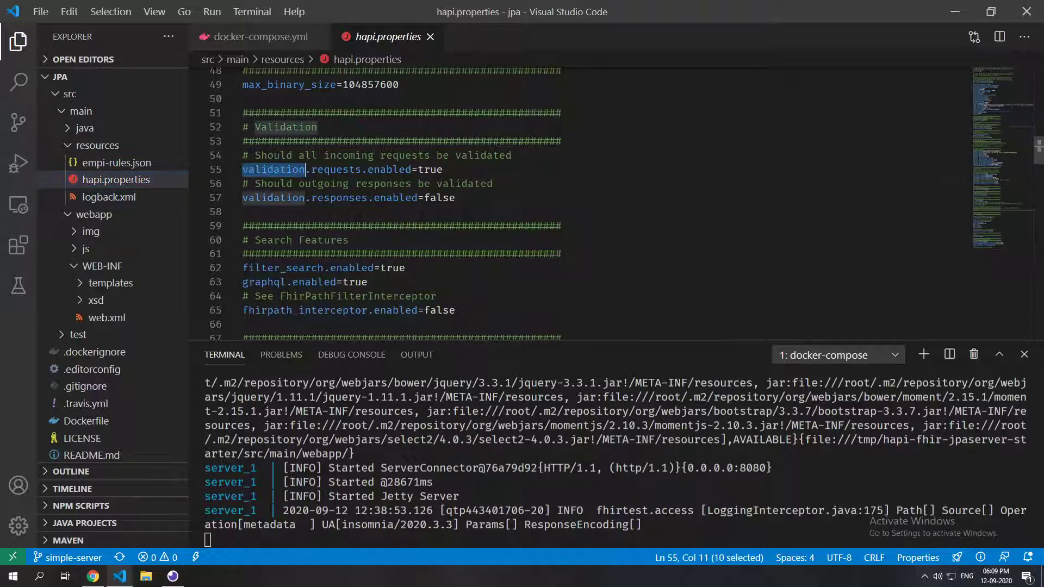
pyautogui.press('End')
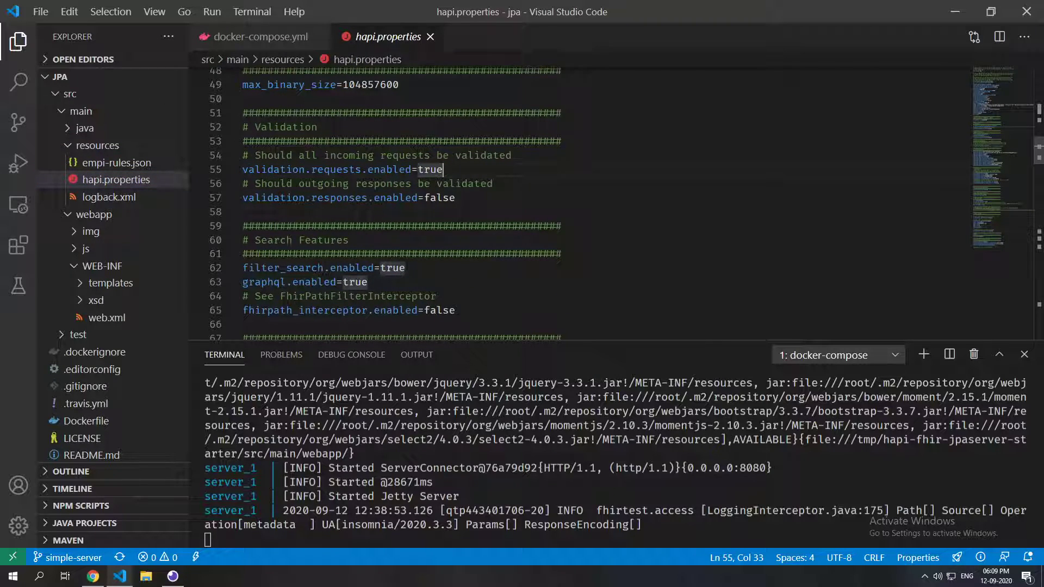
pyautogui.doubleClick(274, 169)
pyautogui.tripleClick(274, 168)
pyautogui.press('End')
pyautogui.scroll(3, 489, 204)
pyautogui.scroll(3, 490, 204)
pyautogui.scroll(3, 490, 204)
pyautogui.scroll(1, 490, 204)
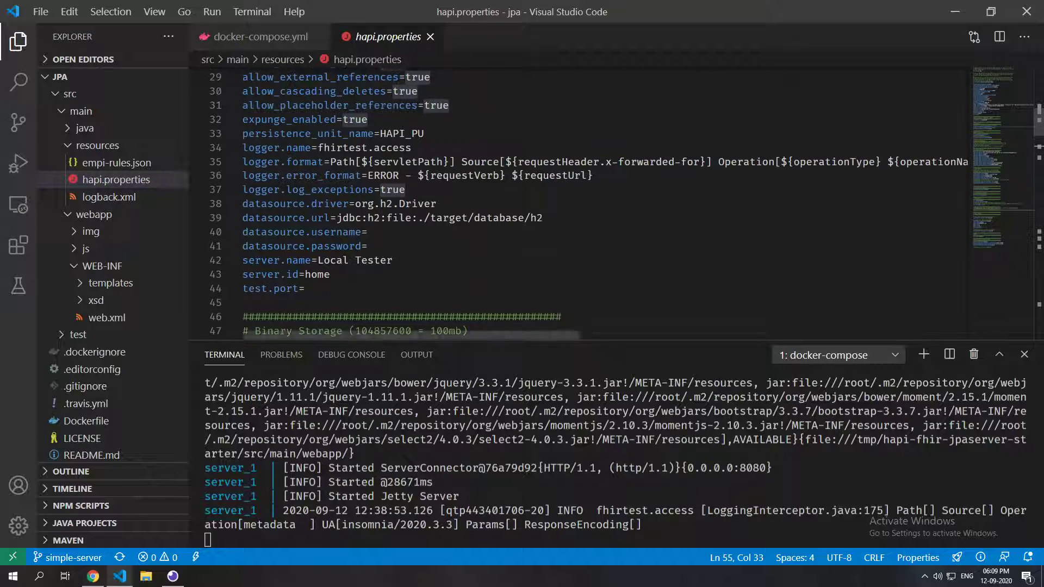
pyautogui.scroll(3, 489, 204)
pyautogui.scroll(-5, 490, 204)
pyautogui.scroll(-3, 489, 204)
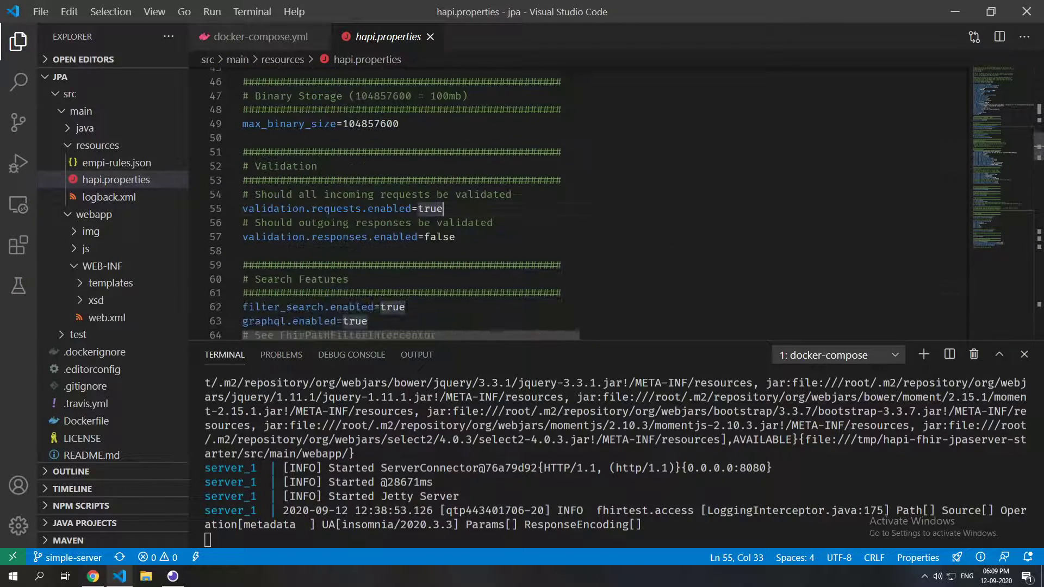
# - Return to Insomnia and highlight localhost:8080 in the request URL
pyautogui.hotkey('alt', 'Tab')
pyautogui.click(389, 230)
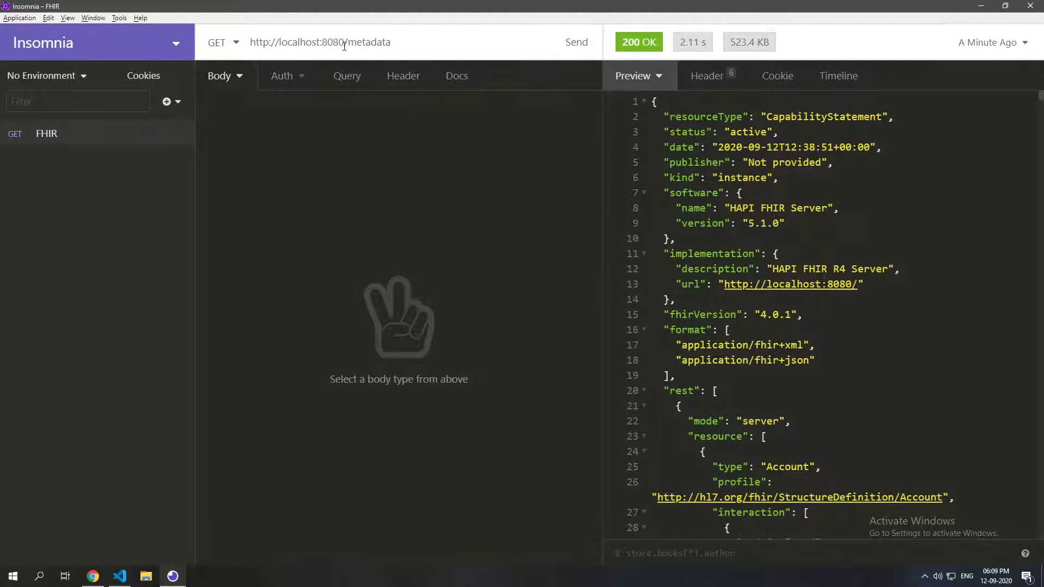
pyautogui.moveTo(274, 42); pyautogui.dragTo(346, 41)
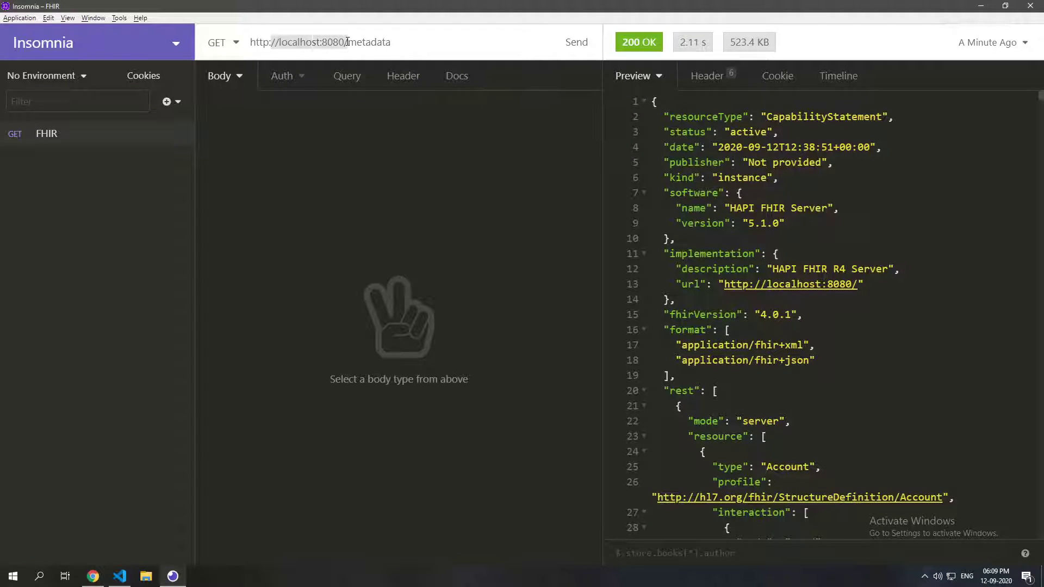
pyautogui.click(347, 41)
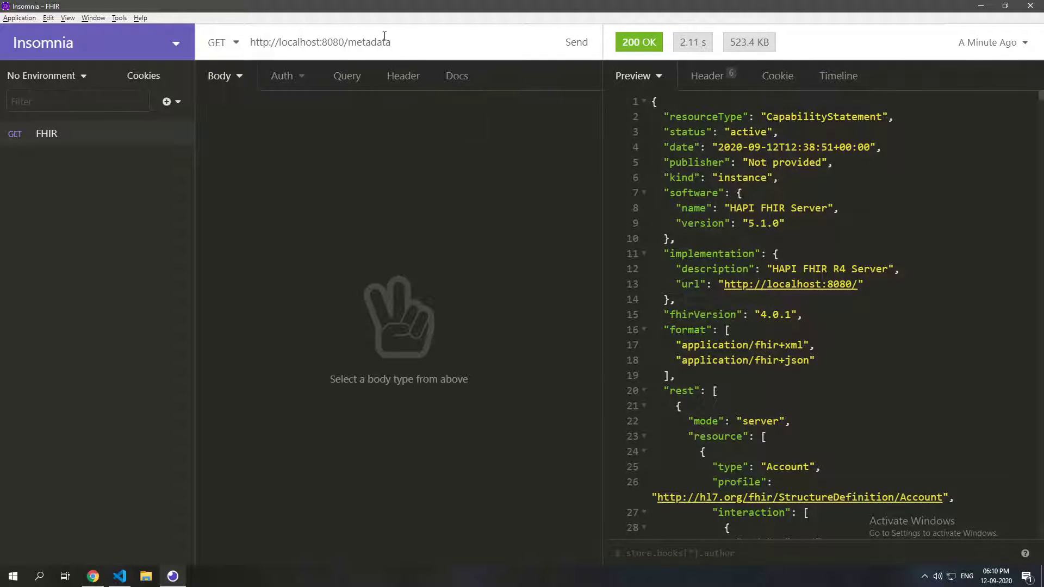
# - Remove 'metadata' from the URL and send the request to the base address
pyautogui.moveTo(350, 41); pyautogui.dragTo(444, 41)
pyautogui.press('BackSpace')
pyautogui.hotkey('ctrl', 'Return')
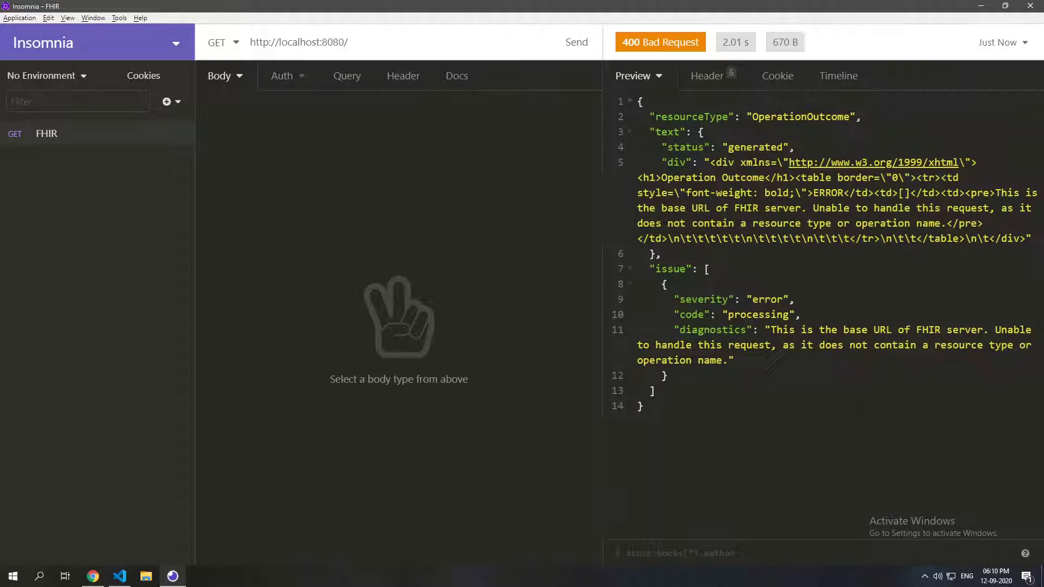
pyautogui.hotkey('alt', 'Tab')
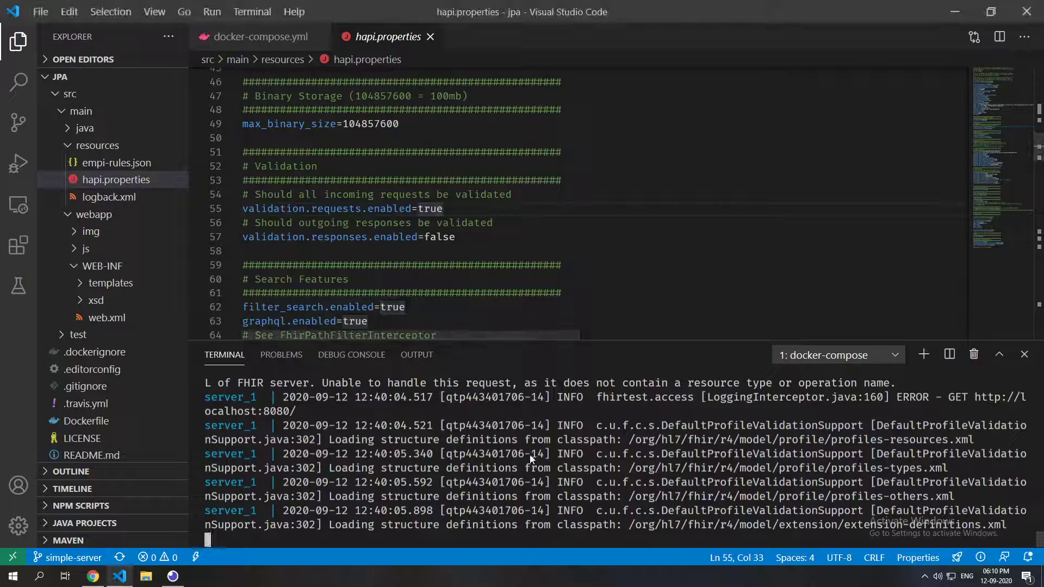
# - Stop the docker-compose server so jpa_server_1 shuts down
pyautogui.hotkey('ctrl', 'c')
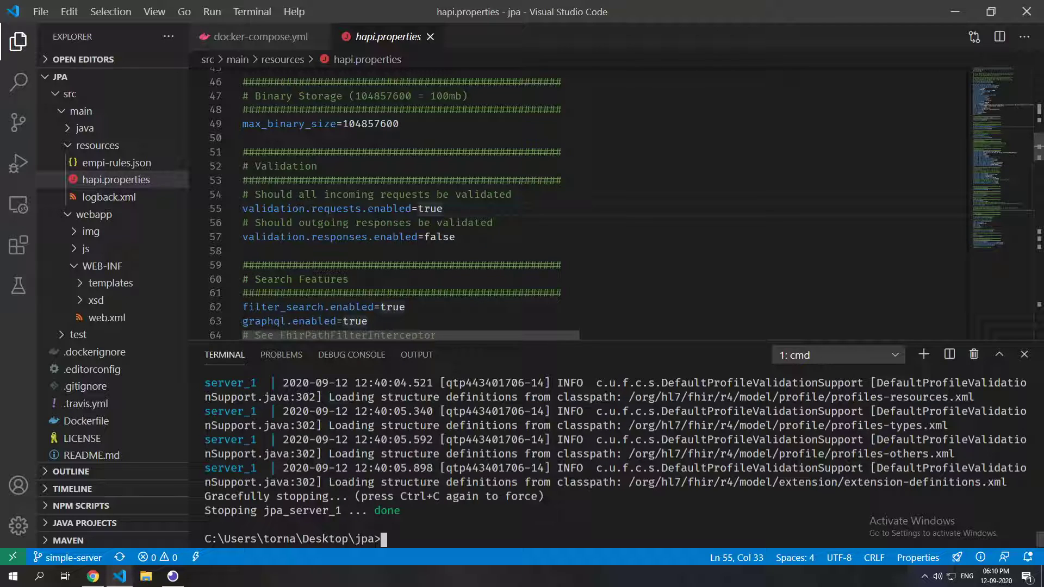
pyautogui.write('mvn ')
pyautogui.write('jetty:run')
# - Run mvn jetty:run to build and start the starter project
pyautogui.press('Return')
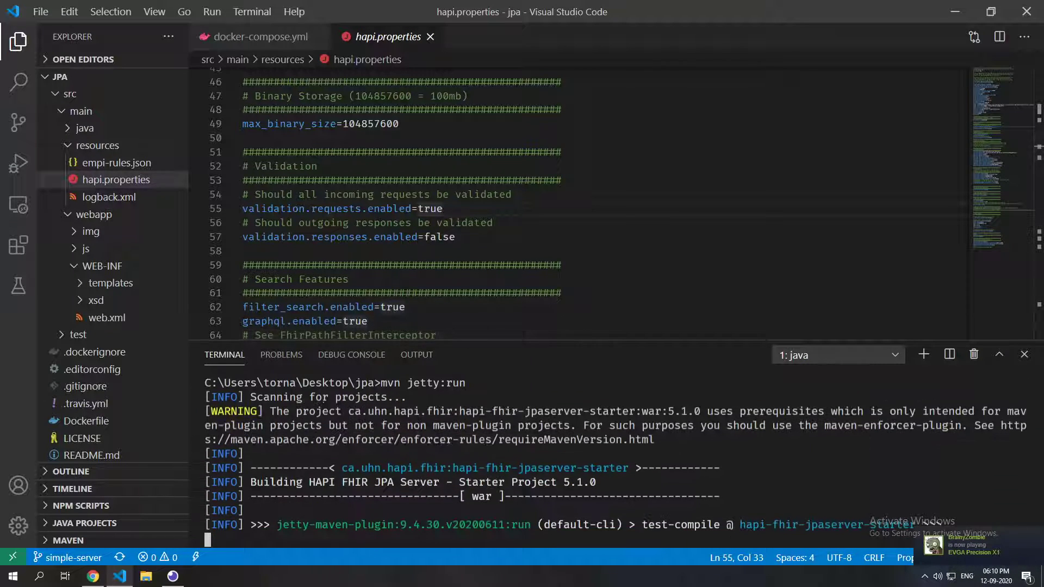